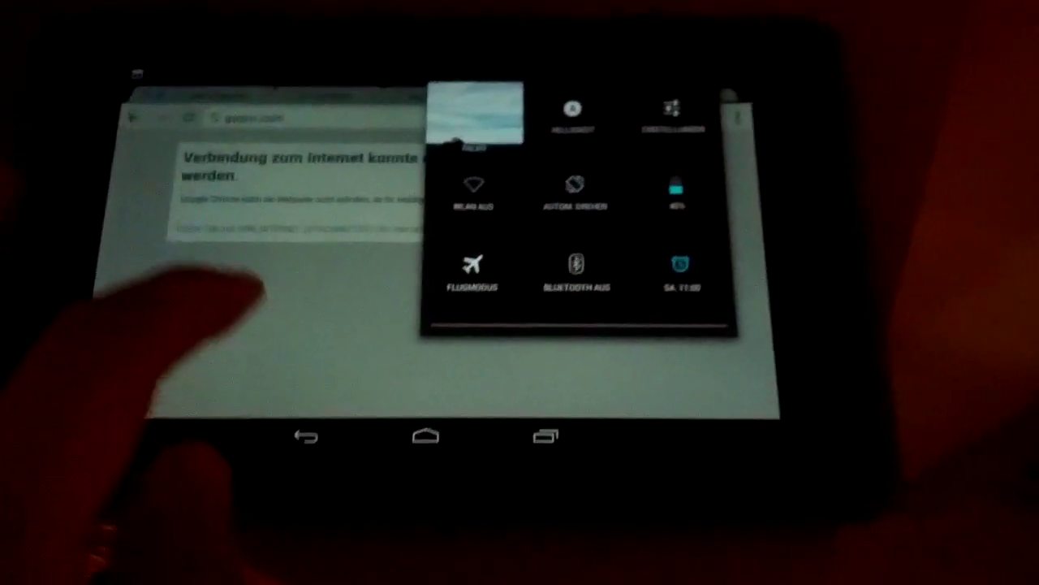
{"action": "left_click", "coordinate": [243, 325]}
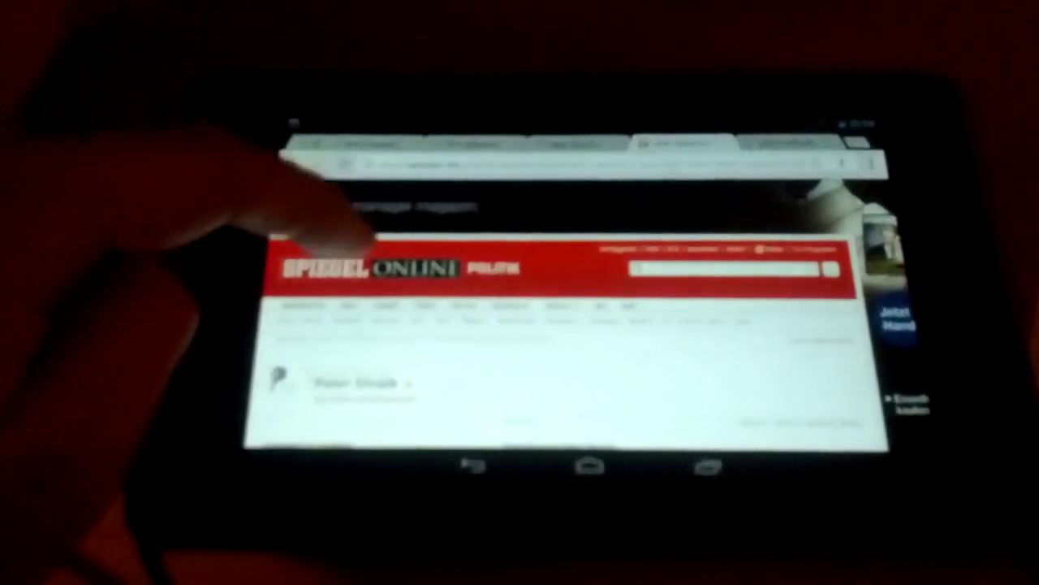
{"action": "scroll", "coordinate": [365, 325], "scroll_direction": "down", "scroll_amount": 3}
{"action": "scroll", "coordinate": [366, 284], "scroll_direction": "down", "scroll_amount": 2}
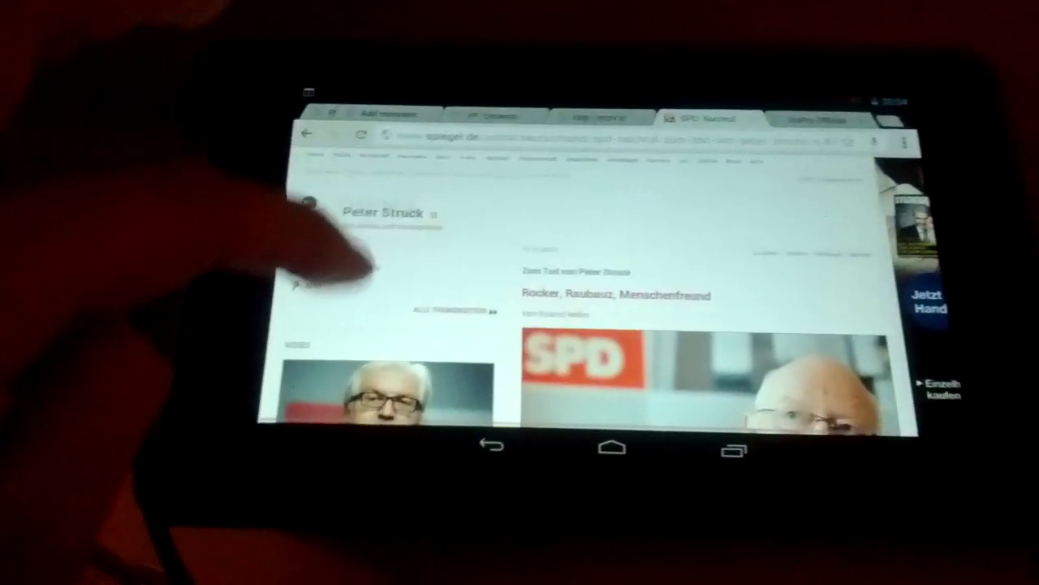
{"action": "scroll", "coordinate": [366, 284], "scroll_direction": "down", "scroll_amount": 3}
{"action": "scroll", "coordinate": [365, 285], "scroll_direction": "down", "scroll_amount": 3}
{"action": "scroll", "coordinate": [365, 285], "scroll_direction": "down", "scroll_amount": 3}
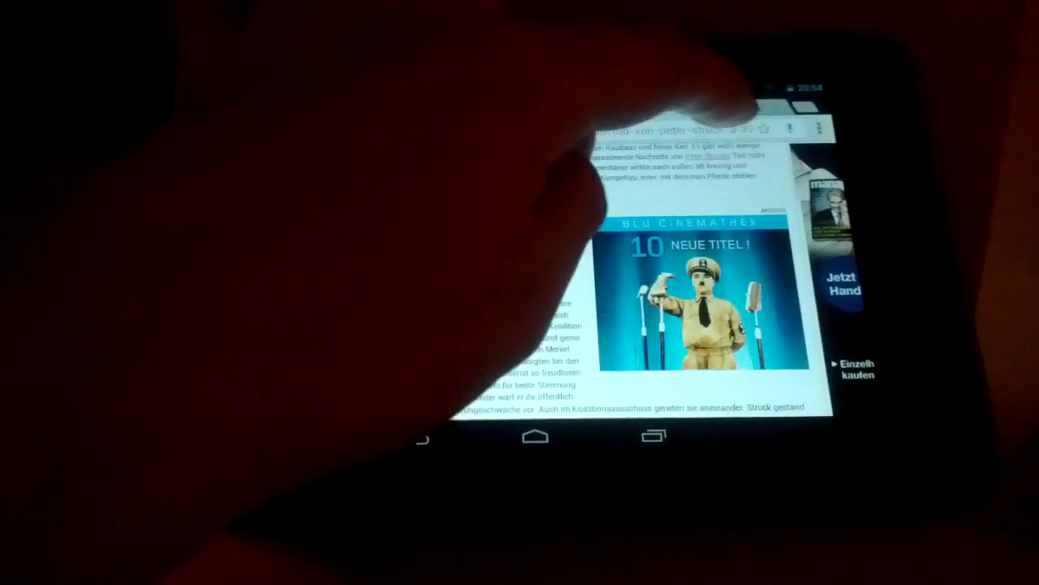
Switch to the GoPro Official tab to view the fully loaded GoPro homepage
{"action": "left_click", "coordinate": [804, 106]}
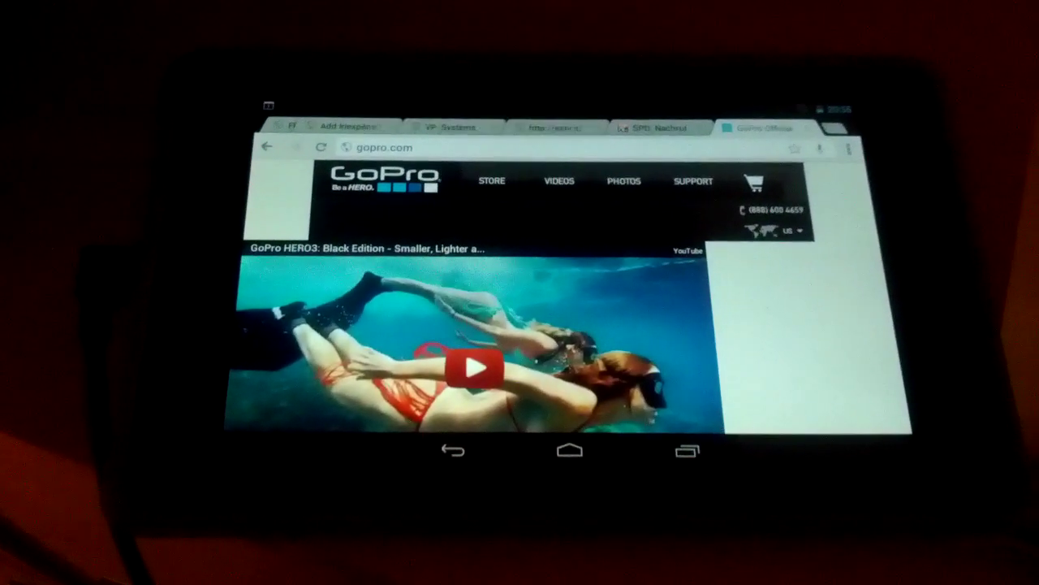
{"action": "scroll", "coordinate": [471, 324], "scroll_direction": "down", "scroll_amount": 5}
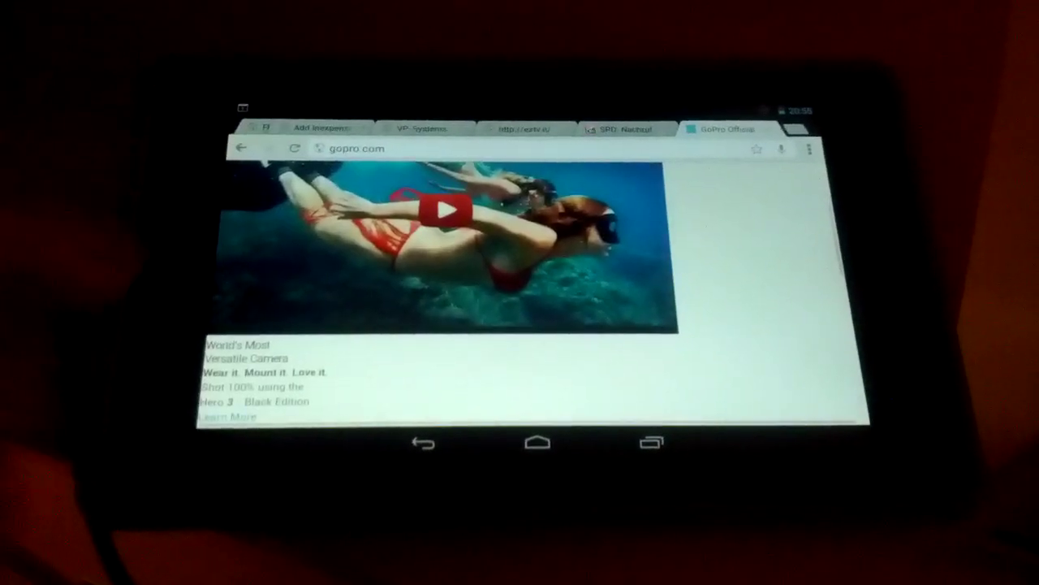